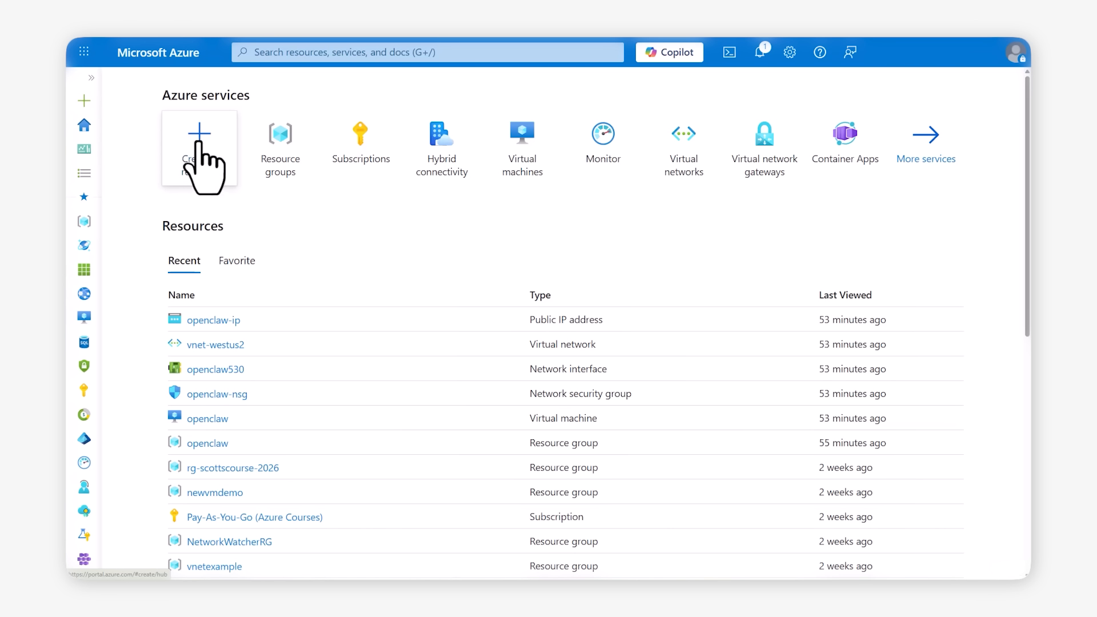
Start creating a new virtual machine from the Infrastructure Services category of the resource catalogue.
{"action": "left_click", "coordinate": [85, 100]}
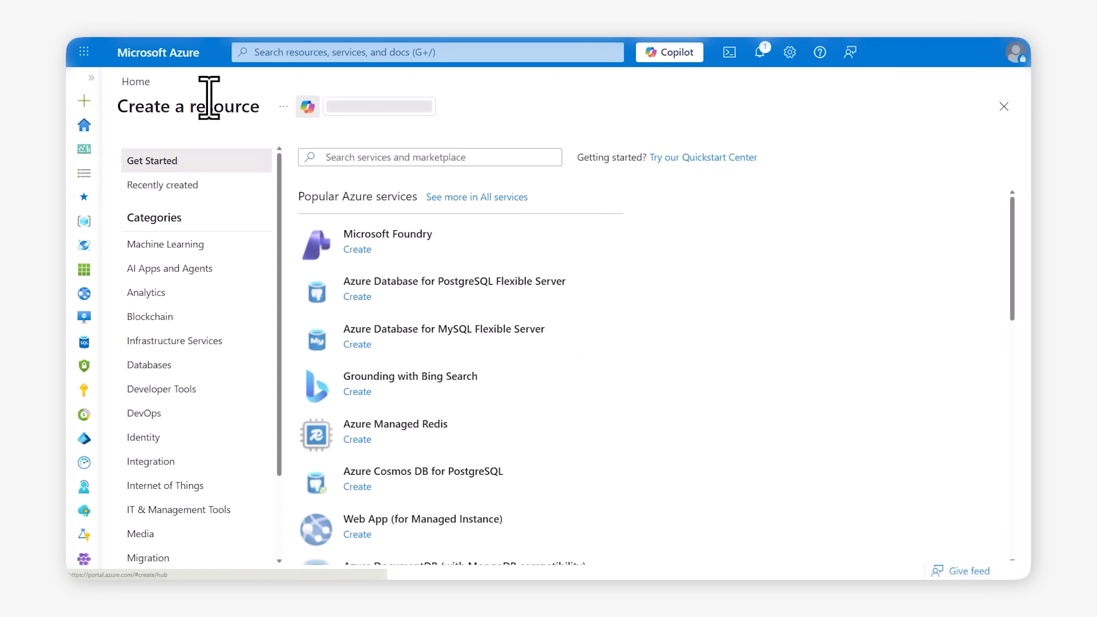
{"action": "left_click", "coordinate": [155, 341]}
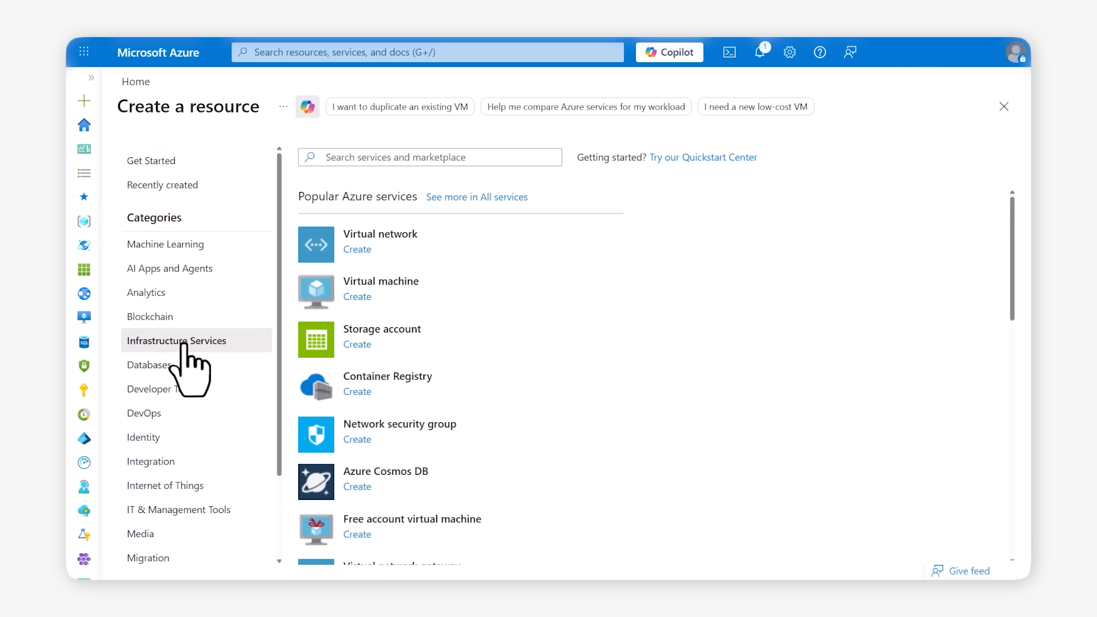
{"action": "left_click", "coordinate": [353, 299]}
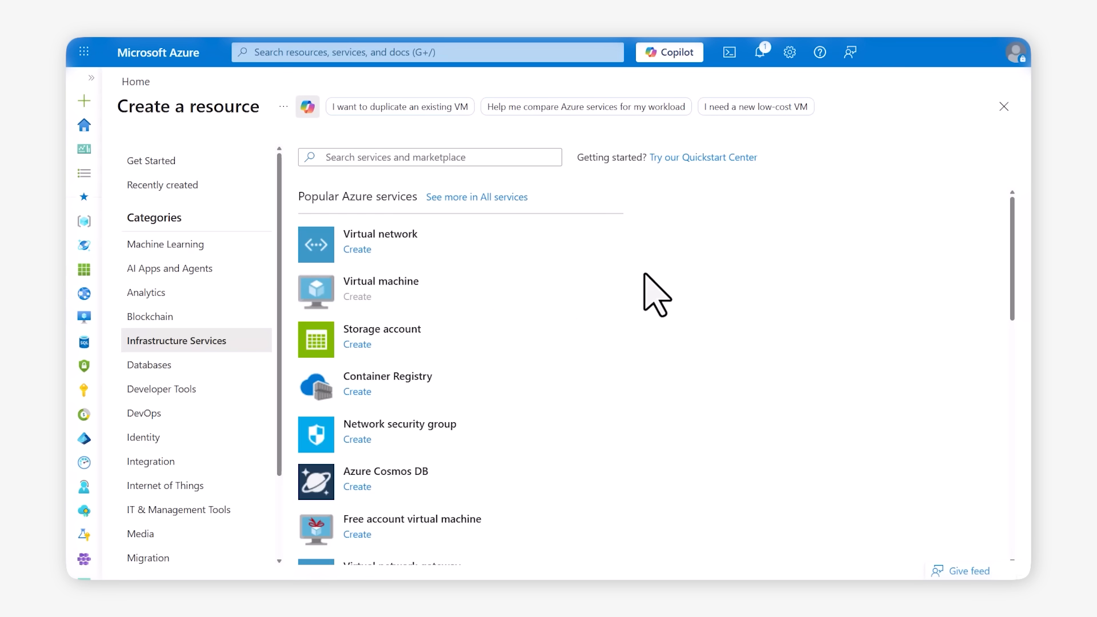
Create a new resource group named openclawdemo and set the virtual machine name to openclawdemo.
{"action": "scroll", "coordinate": [759, 269], "scroll_direction": "down", "scroll_amount": 2}
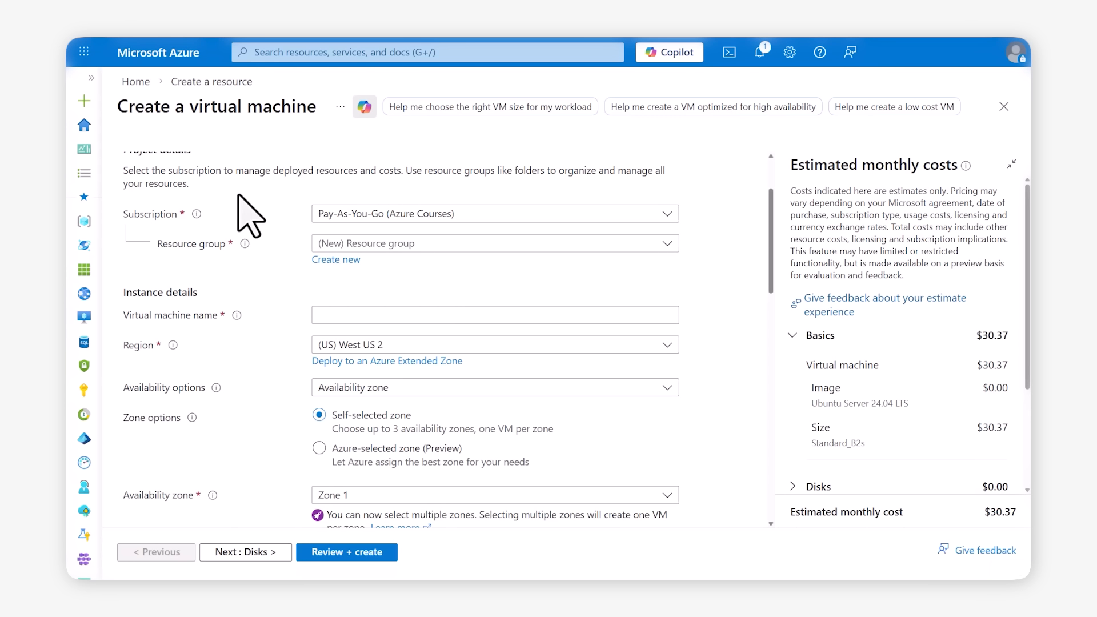
{"action": "left_click", "coordinate": [339, 259]}
{"action": "type", "text": "openclawdemo"}
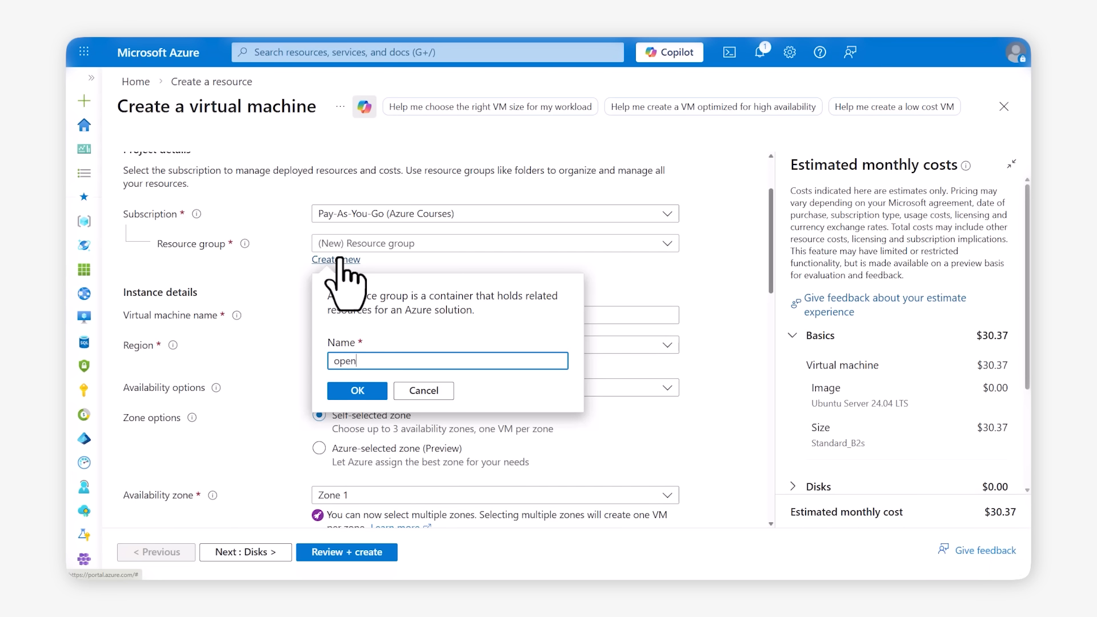
{"action": "left_click", "coordinate": [357, 391]}
{"action": "left_click", "coordinate": [421, 314]}
{"action": "type", "text": "openclawdemo"}
{"action": "left_click", "coordinate": [284, 302]}
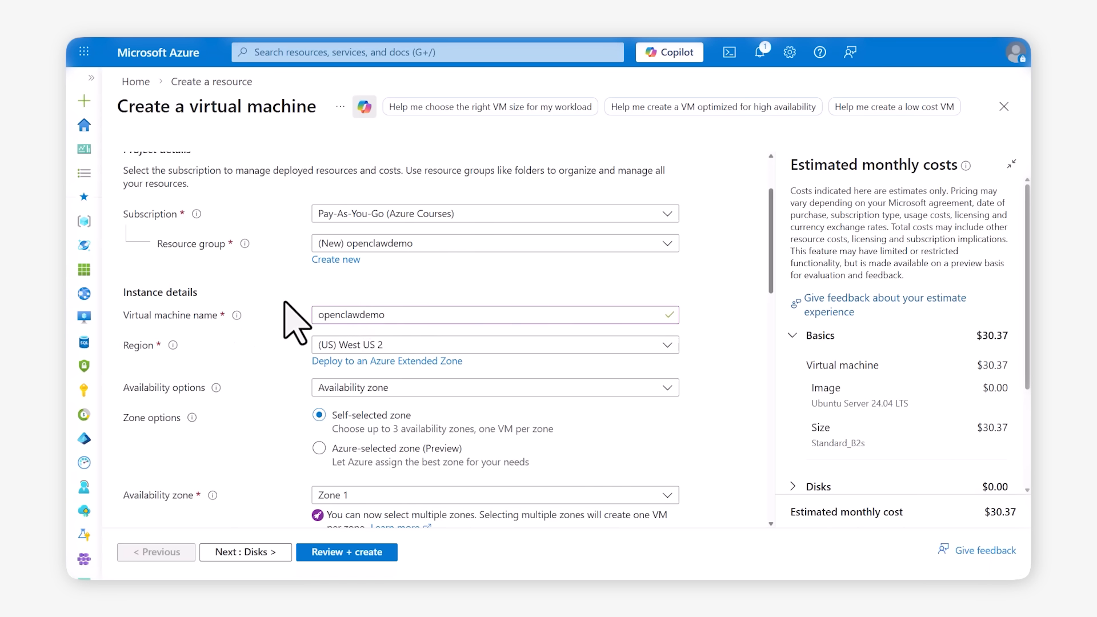
Examine the image, size, SSH administrator account, key pair and inbound port settings of the virtual machine, keeping the existing choices.
{"action": "scroll", "coordinate": [485, 343], "scroll_direction": "down", "scroll_amount": 6}
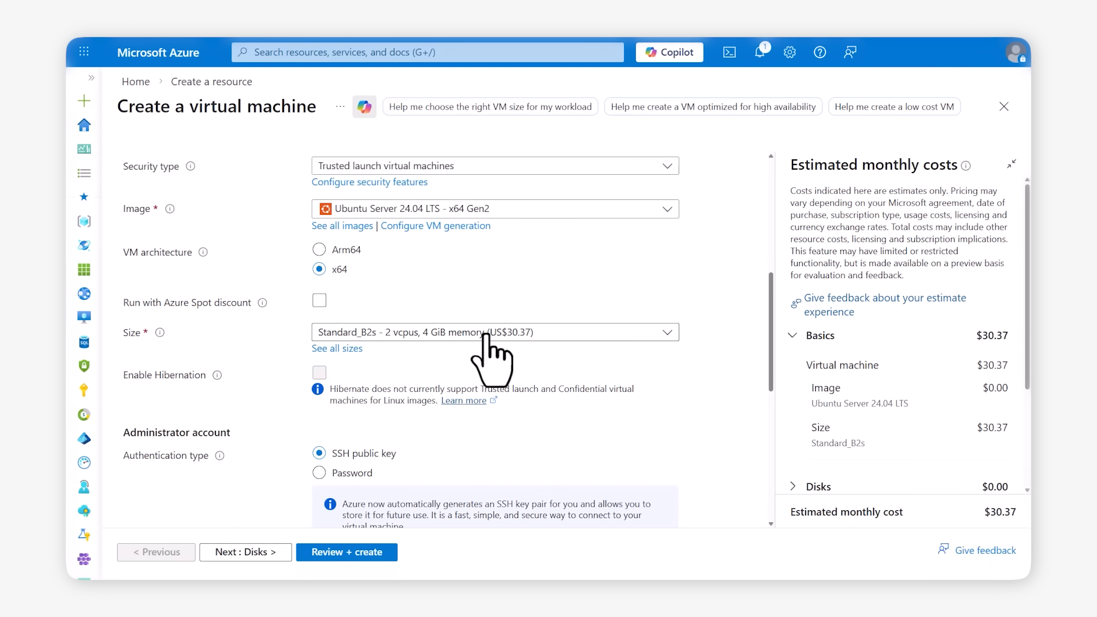
{"action": "left_click", "coordinate": [487, 339]}
{"action": "left_click", "coordinate": [486, 336]}
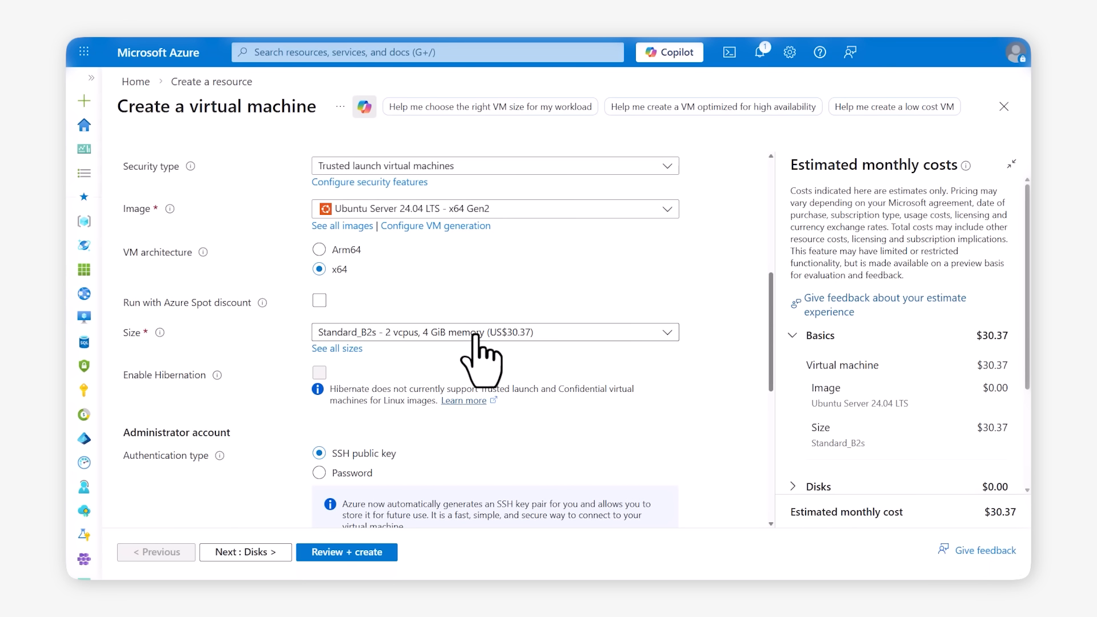
{"action": "scroll", "coordinate": [473, 343], "scroll_direction": "down", "scroll_amount": 2}
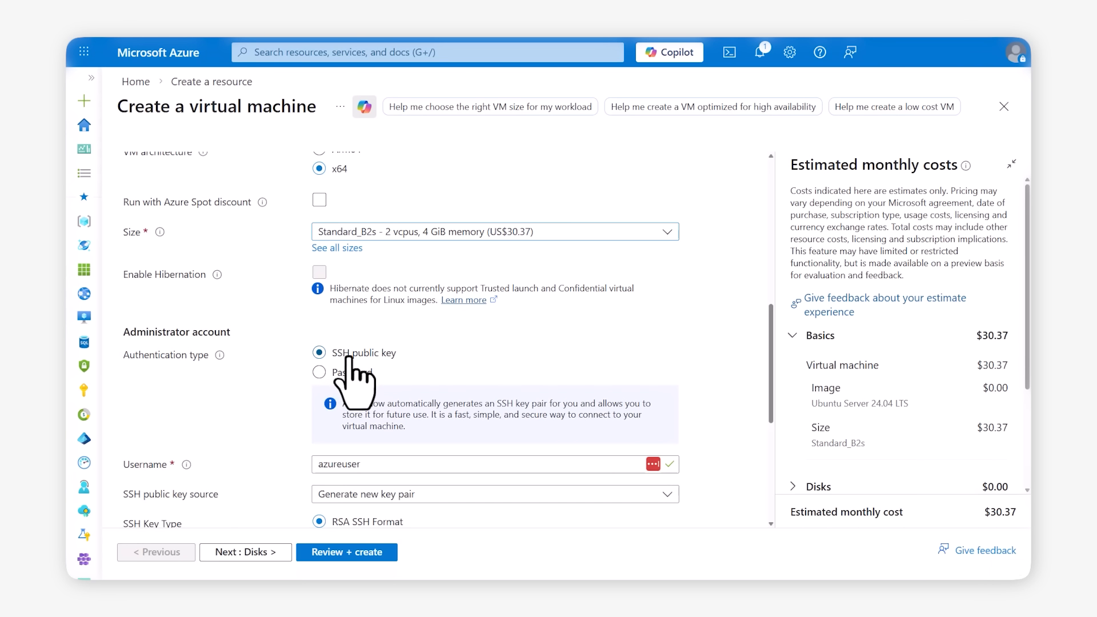
{"action": "scroll", "coordinate": [290, 343], "scroll_direction": "down", "scroll_amount": 2}
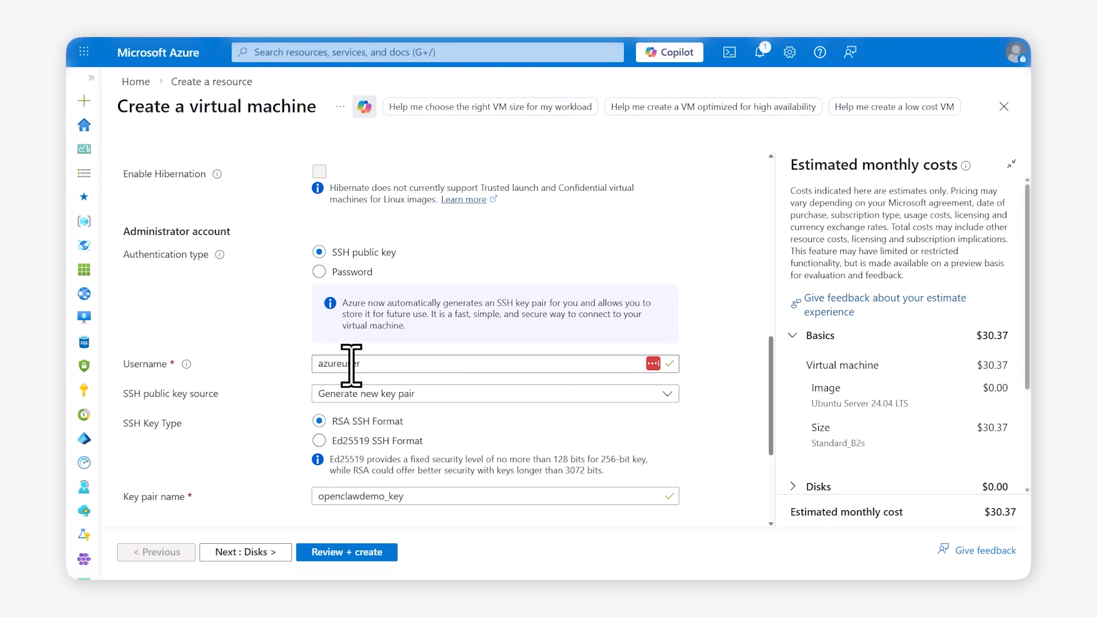
{"action": "scroll", "coordinate": [350, 363], "scroll_direction": "down", "scroll_amount": 2}
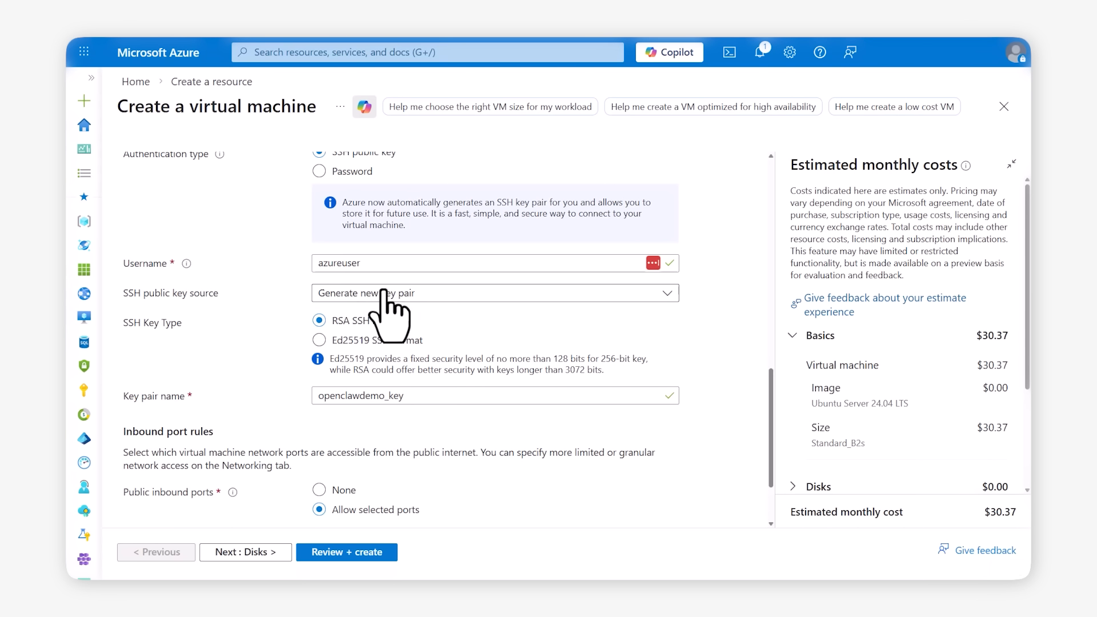
{"action": "scroll", "coordinate": [264, 272], "scroll_direction": "down", "scroll_amount": 2}
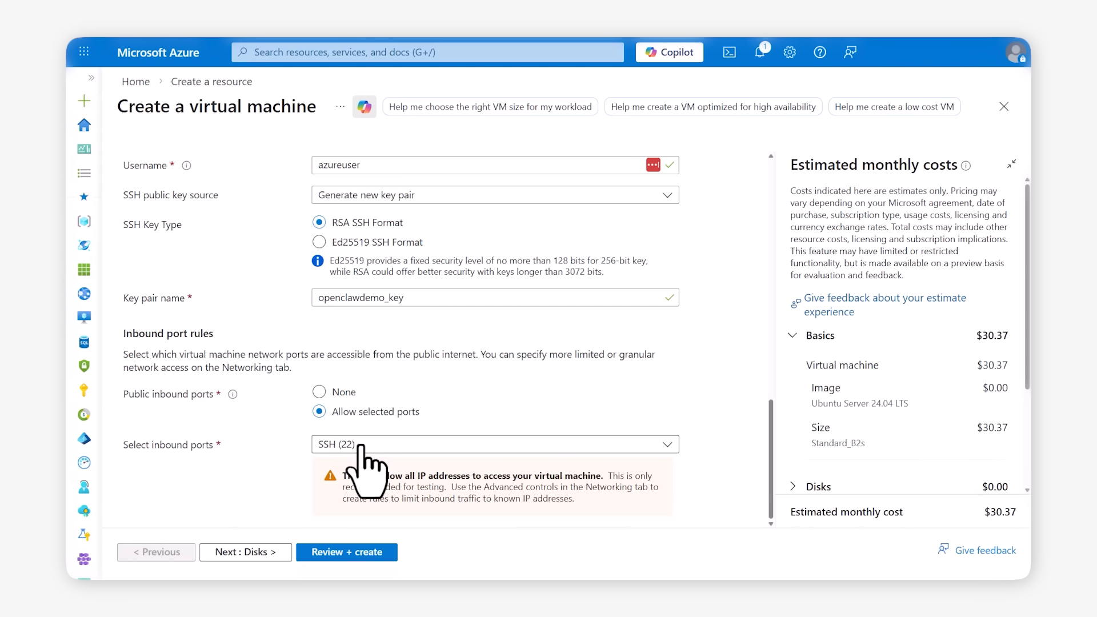
{"action": "left_click", "coordinate": [392, 444]}
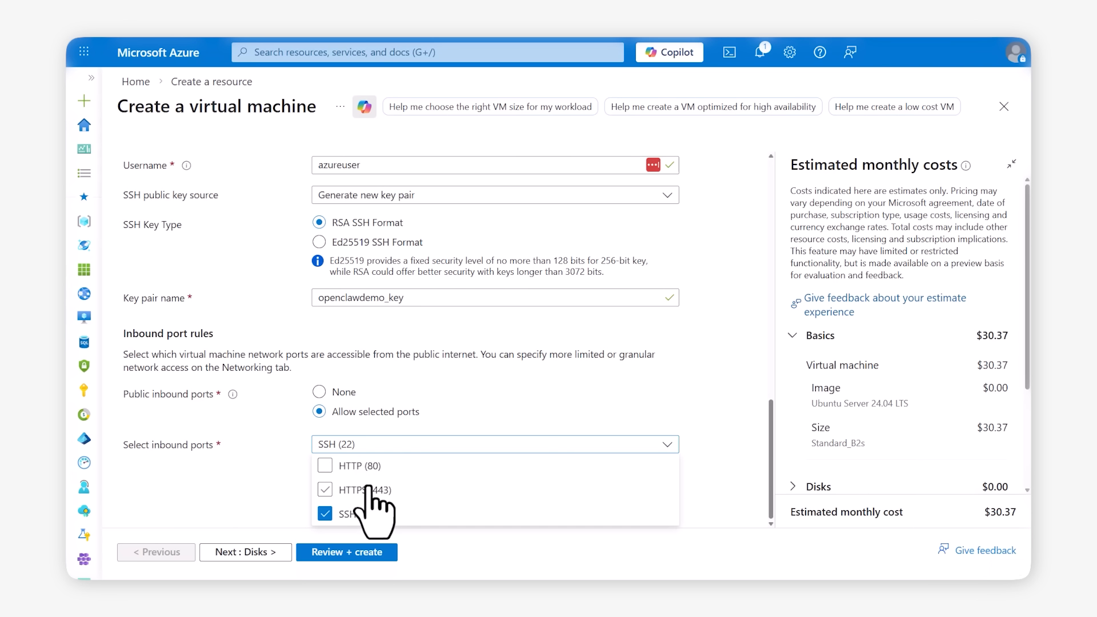
{"action": "left_click", "coordinate": [428, 426]}
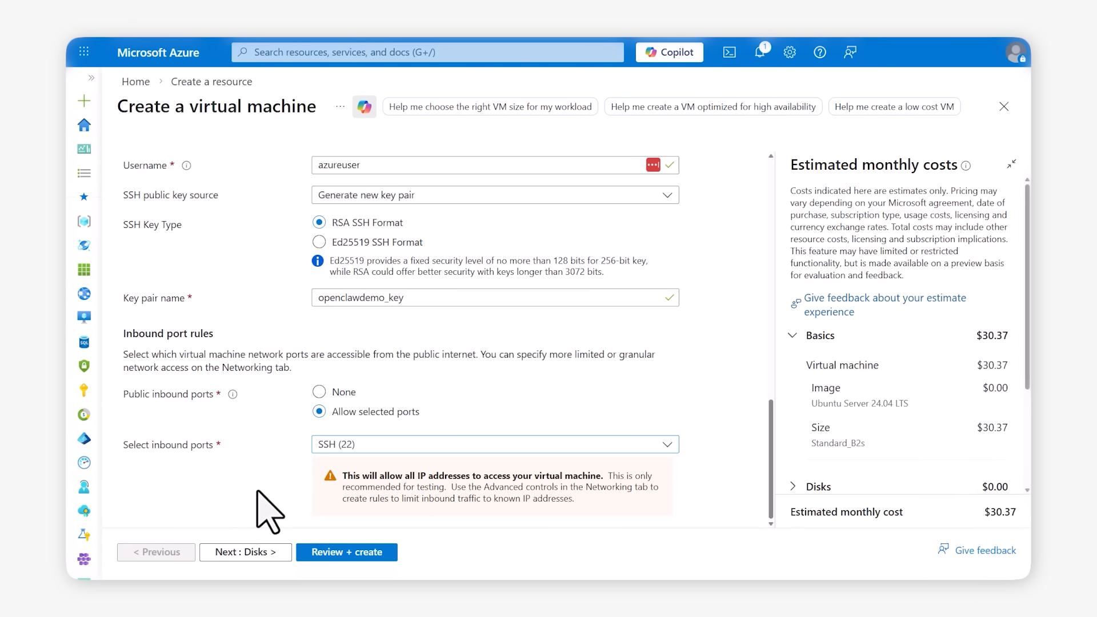
Accept the default disk settings and enable deleting the public IP and NIC when the VM is deleted.
{"action": "left_click", "coordinate": [235, 552]}
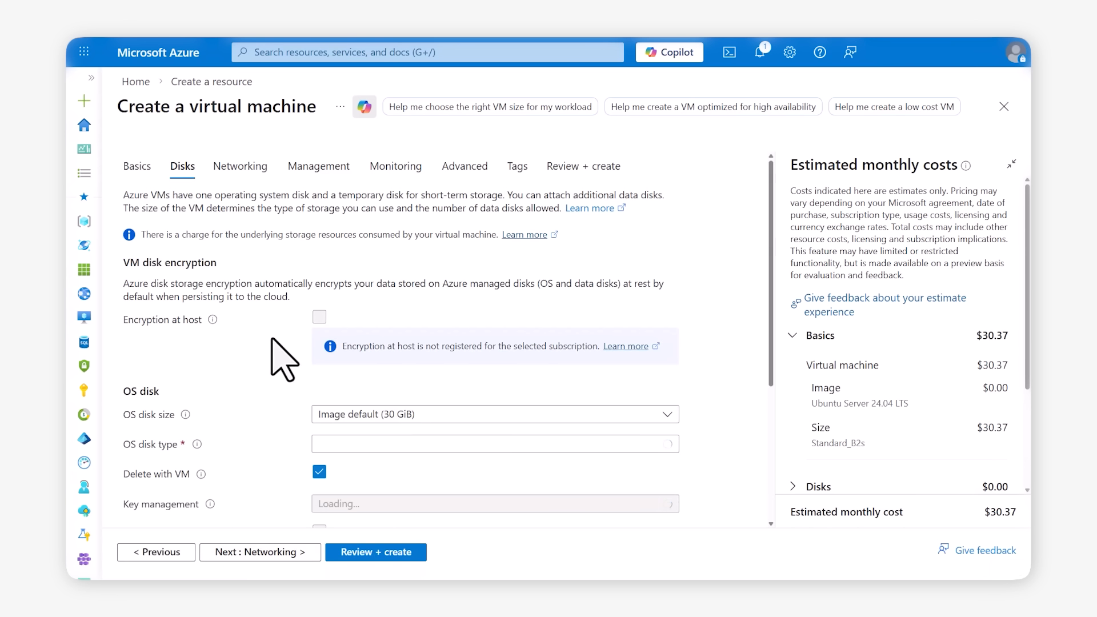
{"action": "scroll", "coordinate": [277, 343], "scroll_direction": "down", "scroll_amount": 4}
{"action": "left_click", "coordinate": [288, 554]}
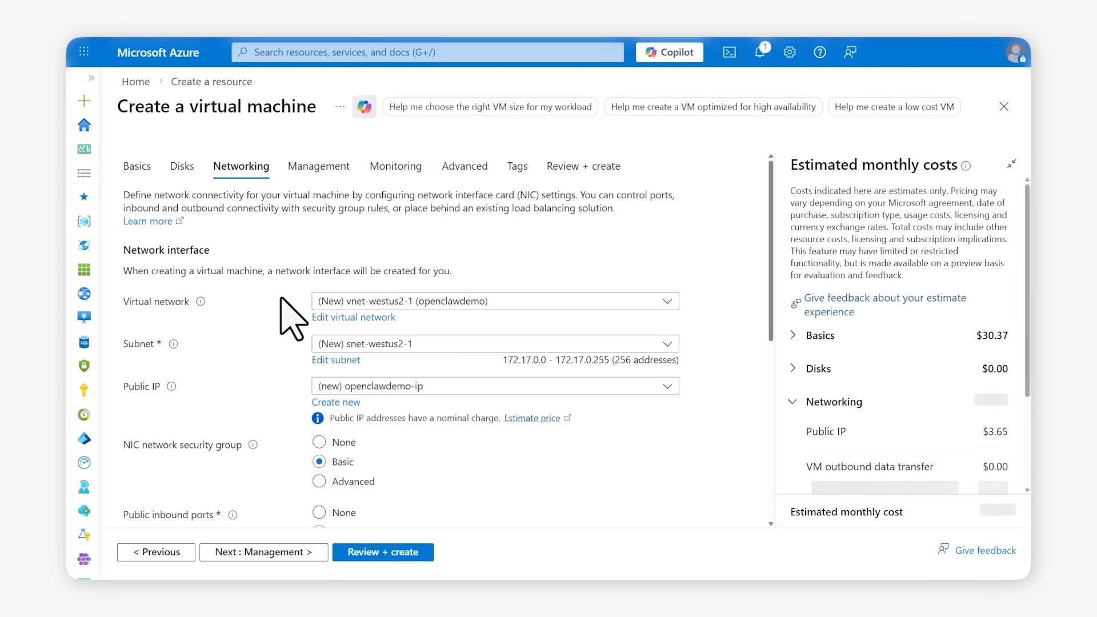
{"action": "scroll", "coordinate": [286, 317], "scroll_direction": "down", "scroll_amount": 2}
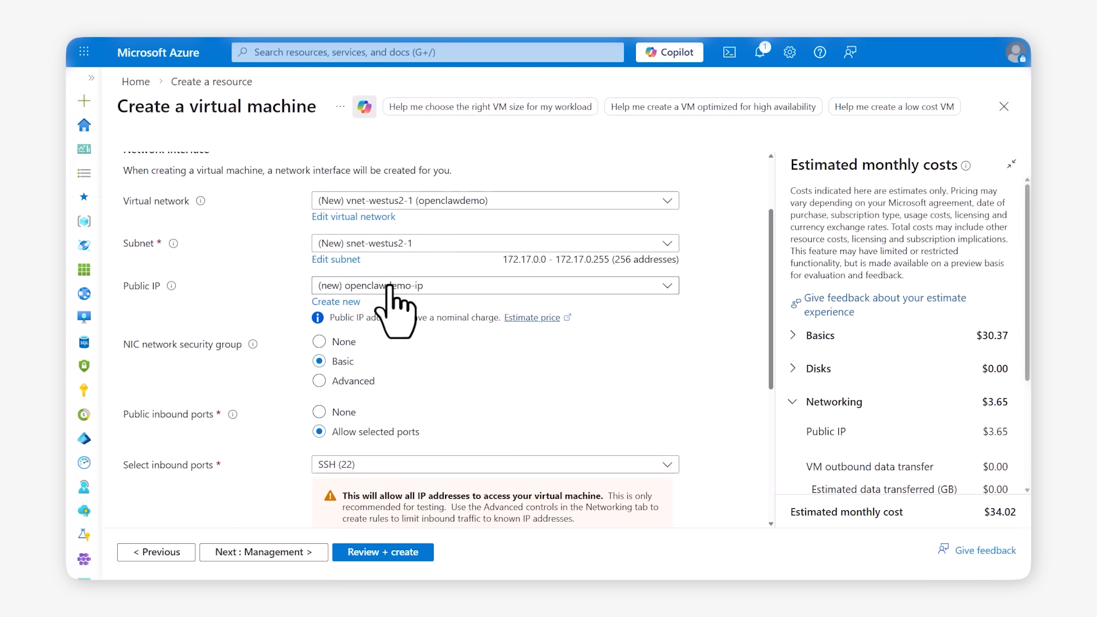
{"action": "scroll", "coordinate": [280, 274], "scroll_direction": "down", "scroll_amount": 4}
{"action": "left_click", "coordinate": [320, 303]}
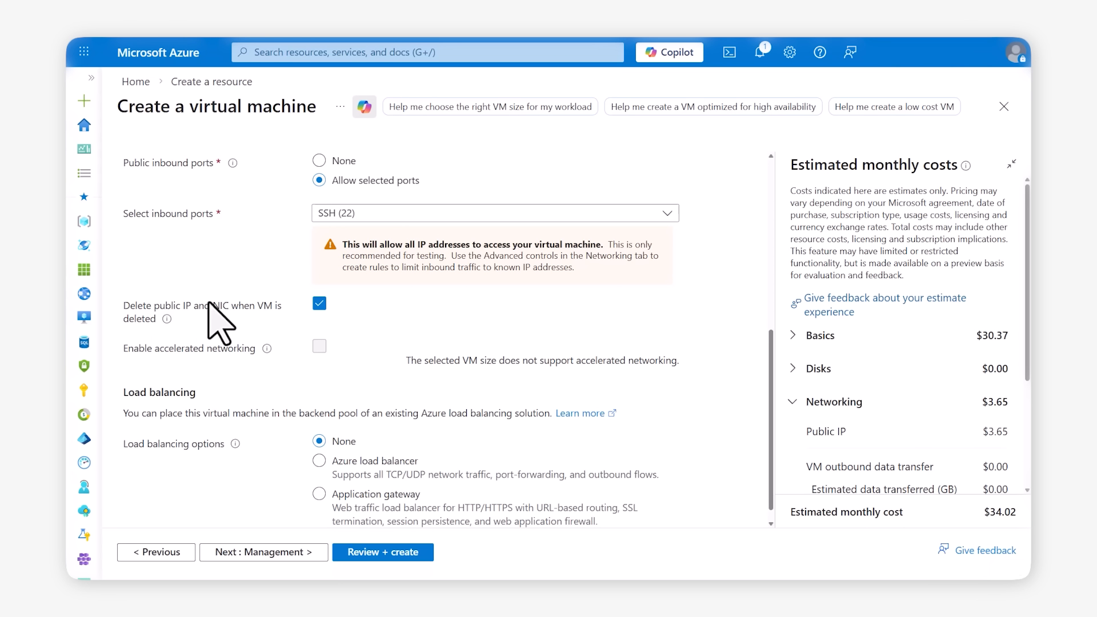
{"action": "scroll", "coordinate": [400, 446], "scroll_direction": "down", "scroll_amount": 1}
Leave the management options at their defaults and disable boot diagnostics in the monitoring settings.
{"action": "left_click", "coordinate": [262, 552]}
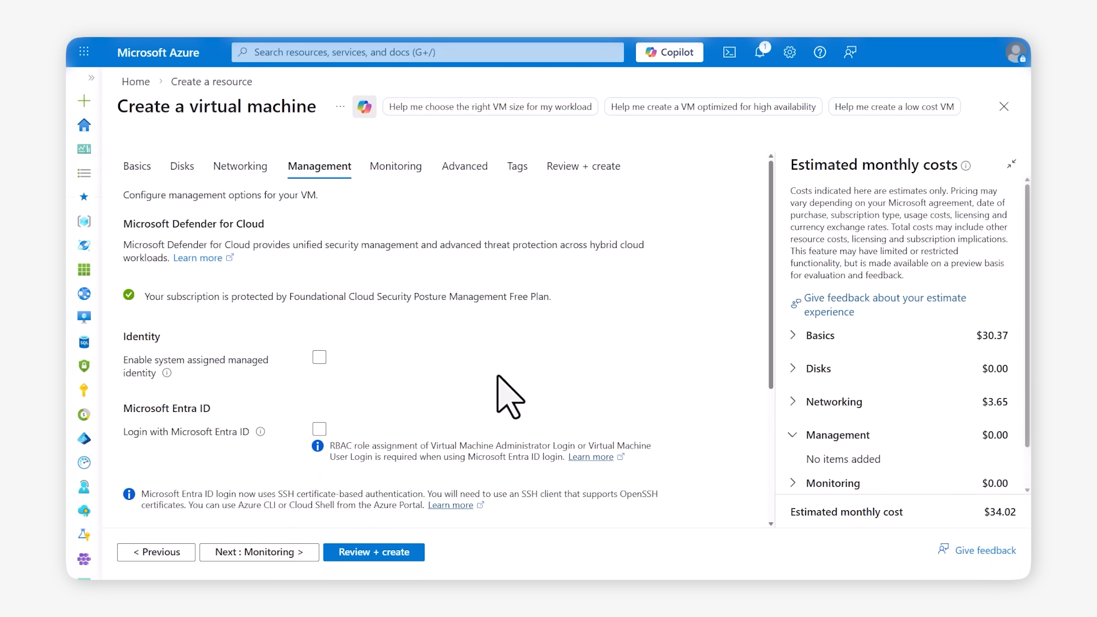
{"action": "scroll", "coordinate": [280, 400], "scroll_direction": "down", "scroll_amount": 4}
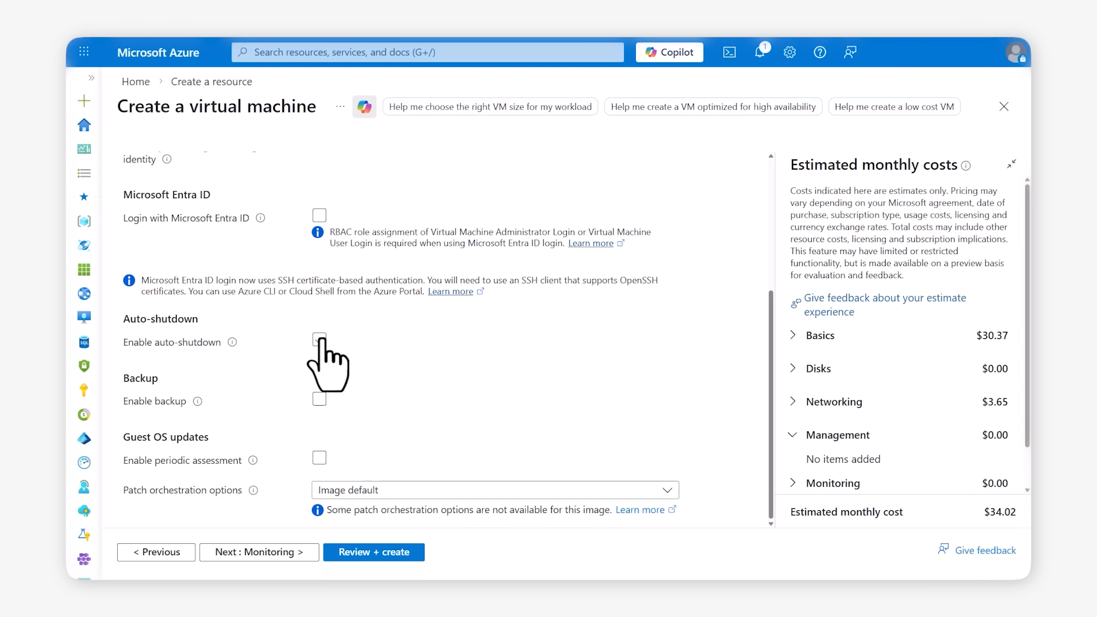
{"action": "left_click", "coordinate": [281, 550]}
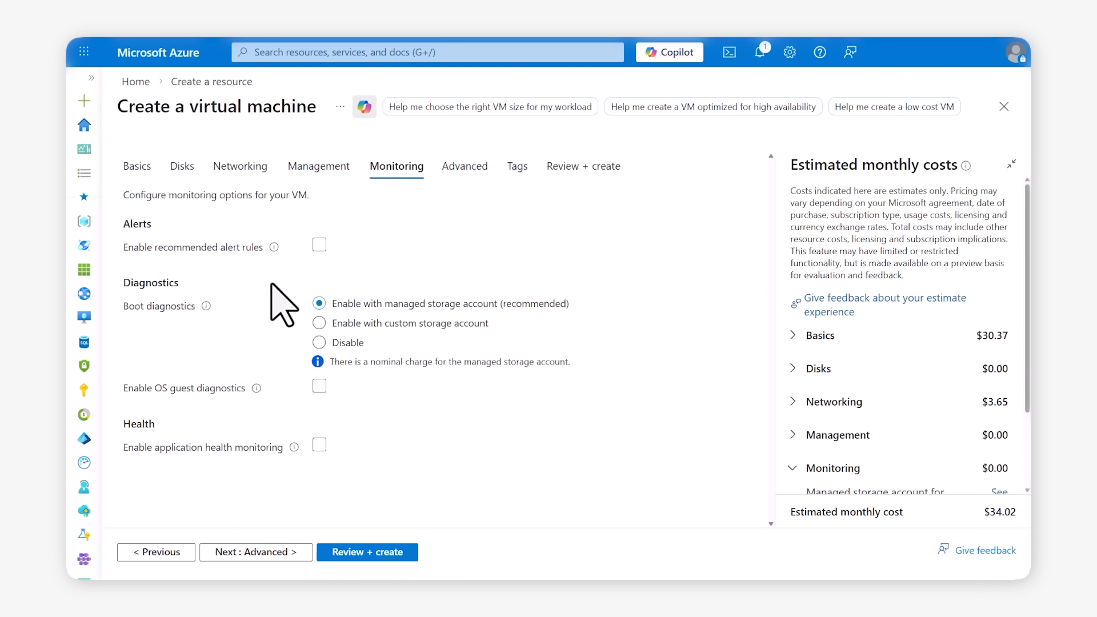
{"action": "left_click", "coordinate": [319, 342]}
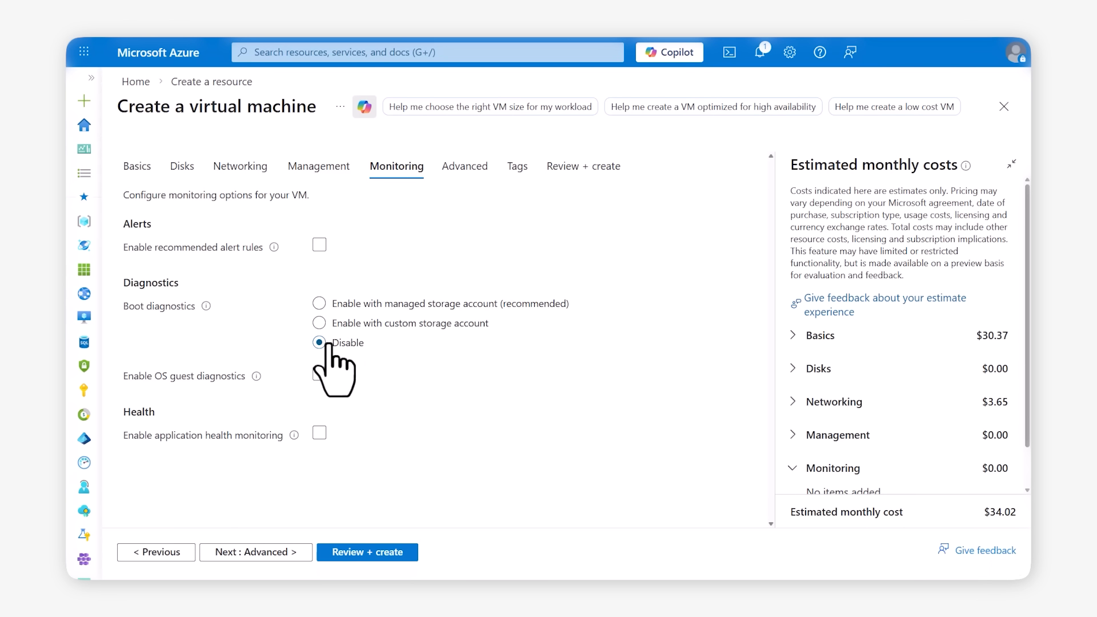
{"action": "left_click", "coordinate": [256, 552]}
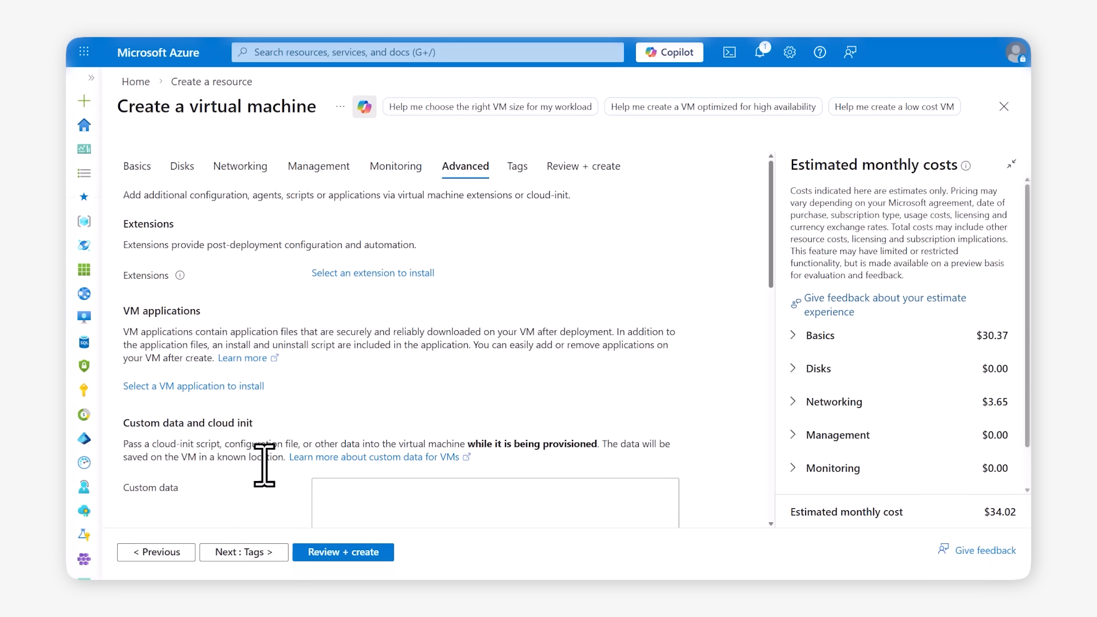
Review the configuration, then create the virtual machine and download the private key of its new SSH key pair.
{"action": "left_click", "coordinate": [342, 552]}
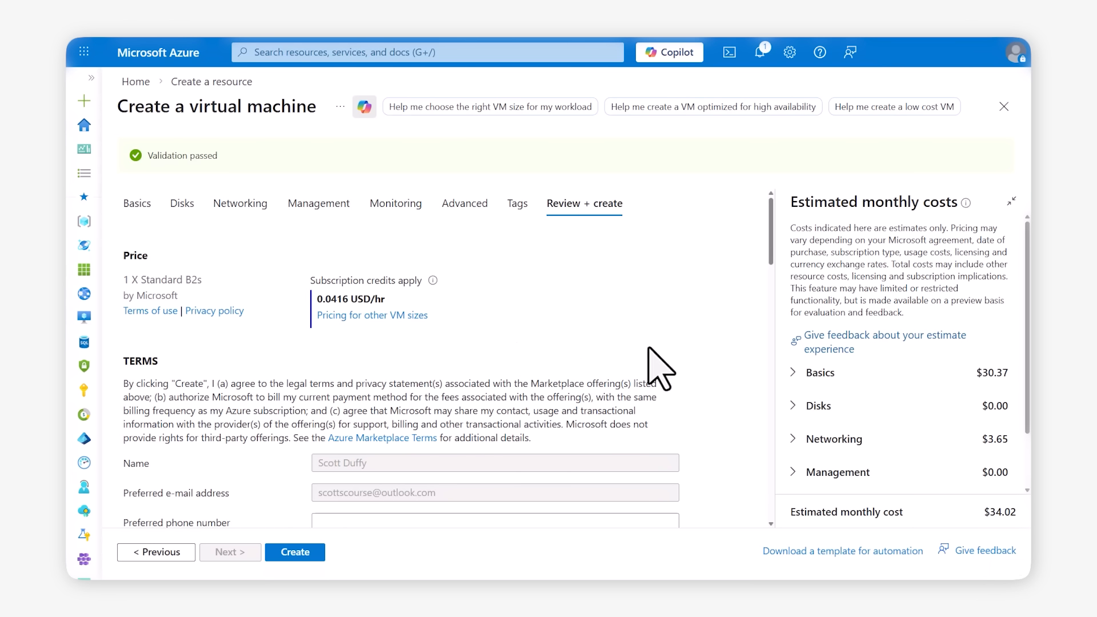
{"action": "scroll", "coordinate": [319, 290], "scroll_direction": "down", "scroll_amount": 10}
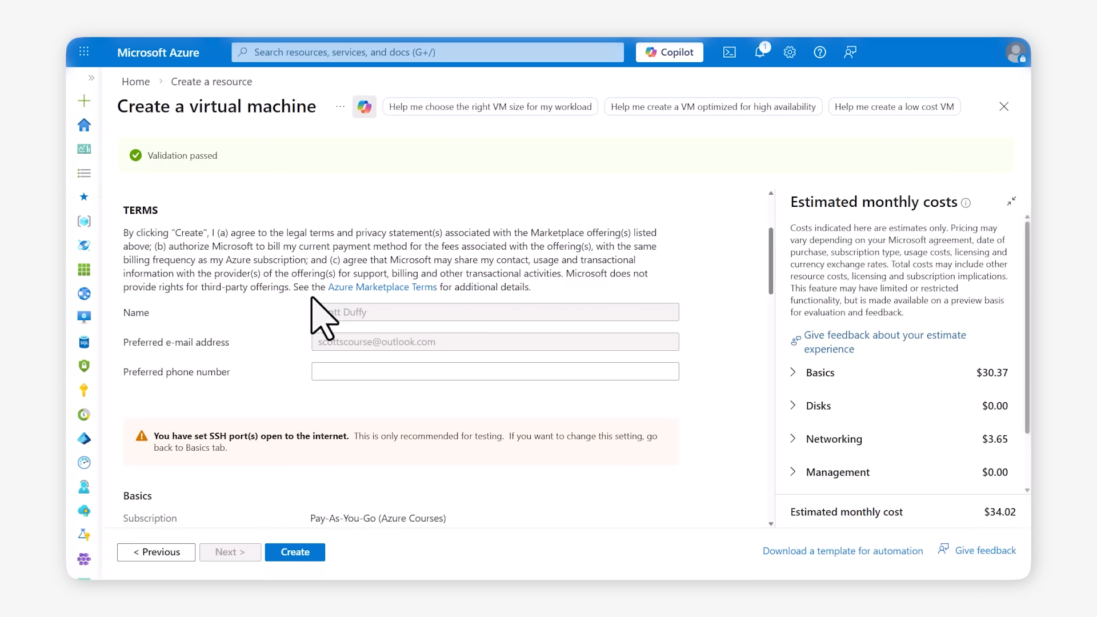
{"action": "scroll", "coordinate": [337, 339], "scroll_direction": "down", "scroll_amount": 3}
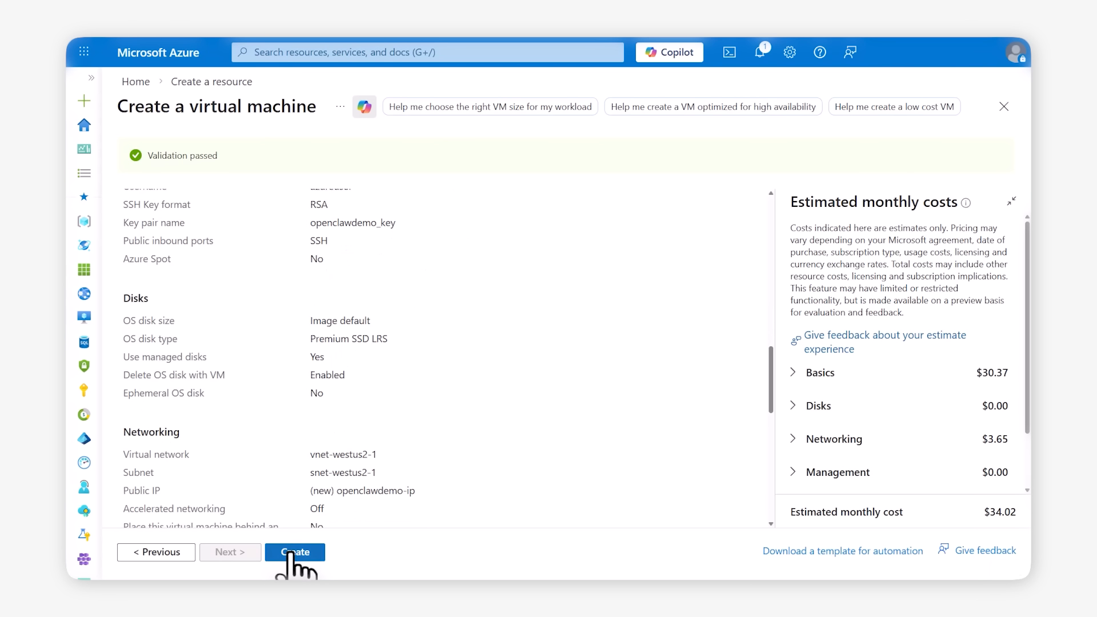
{"action": "left_click", "coordinate": [294, 553]}
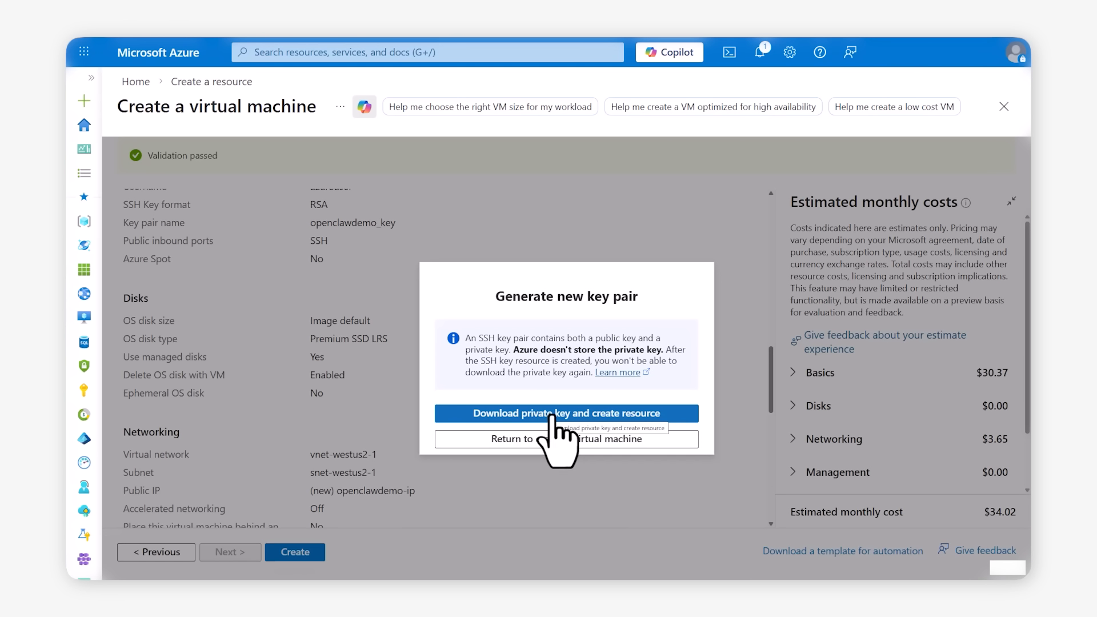
{"action": "left_click", "coordinate": [554, 413]}
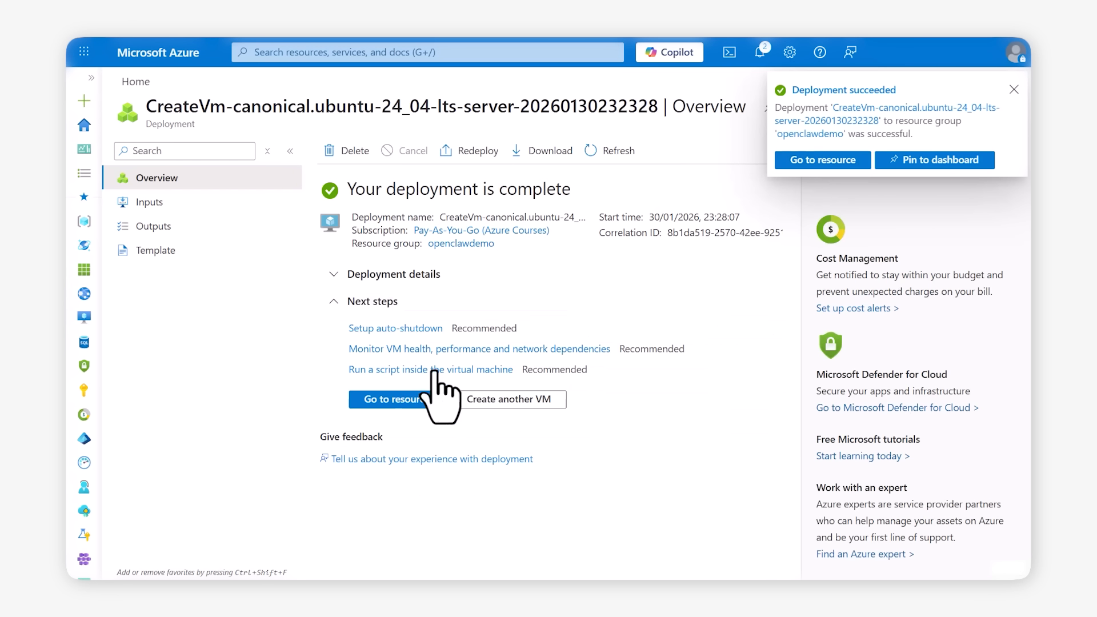
Open the deployed virtual machine's connection page and copy its native SSH command.
{"action": "left_click", "coordinate": [420, 400]}
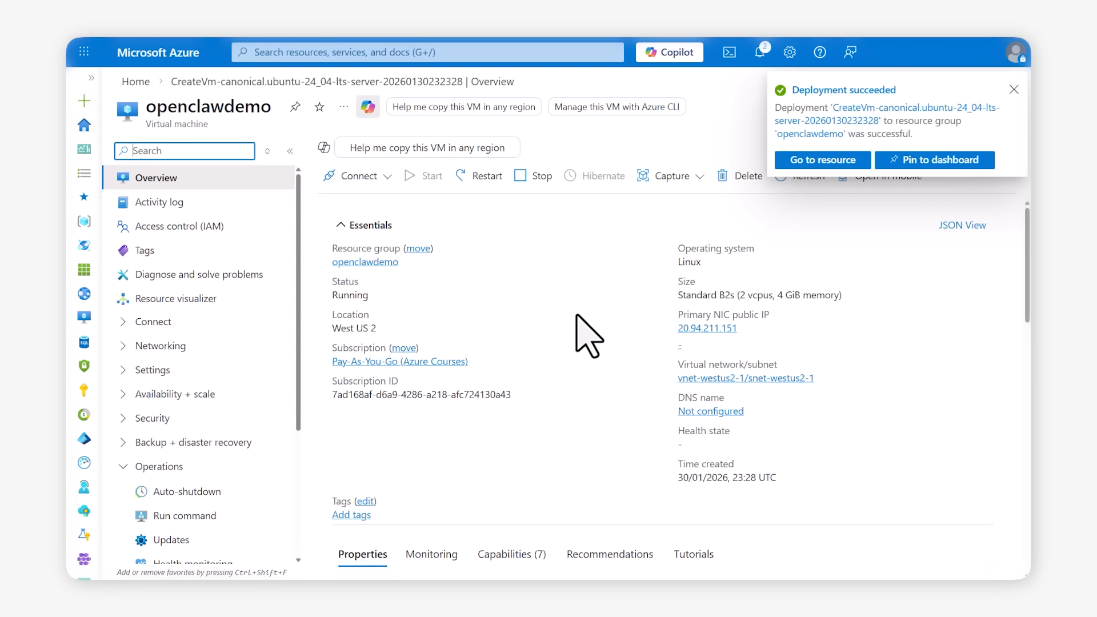
{"action": "left_click", "coordinate": [357, 217]}
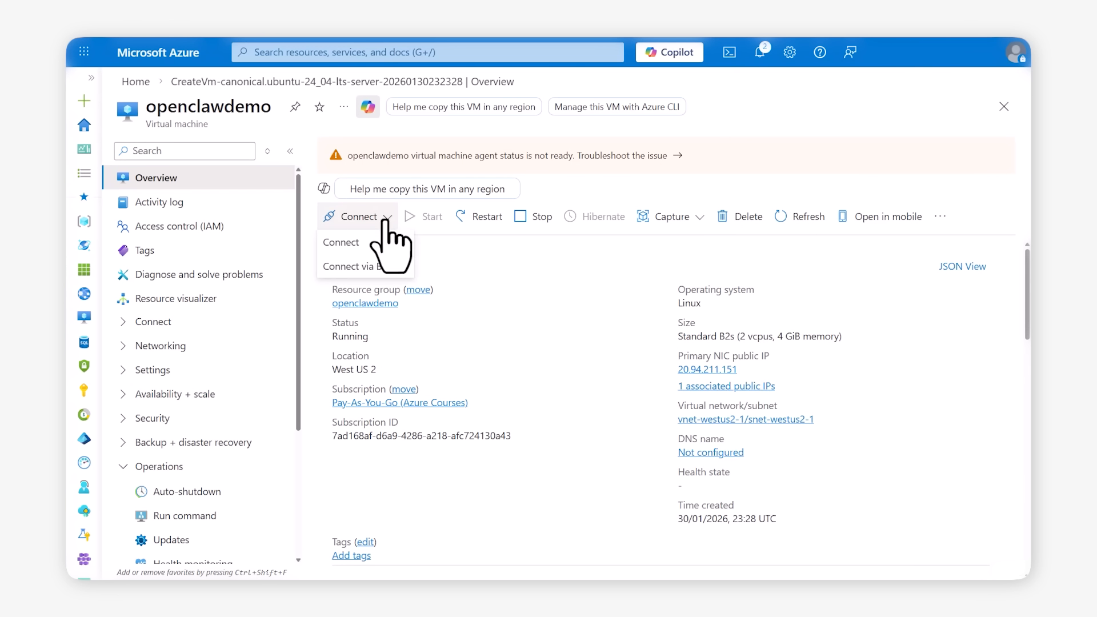
{"action": "left_click", "coordinate": [337, 245]}
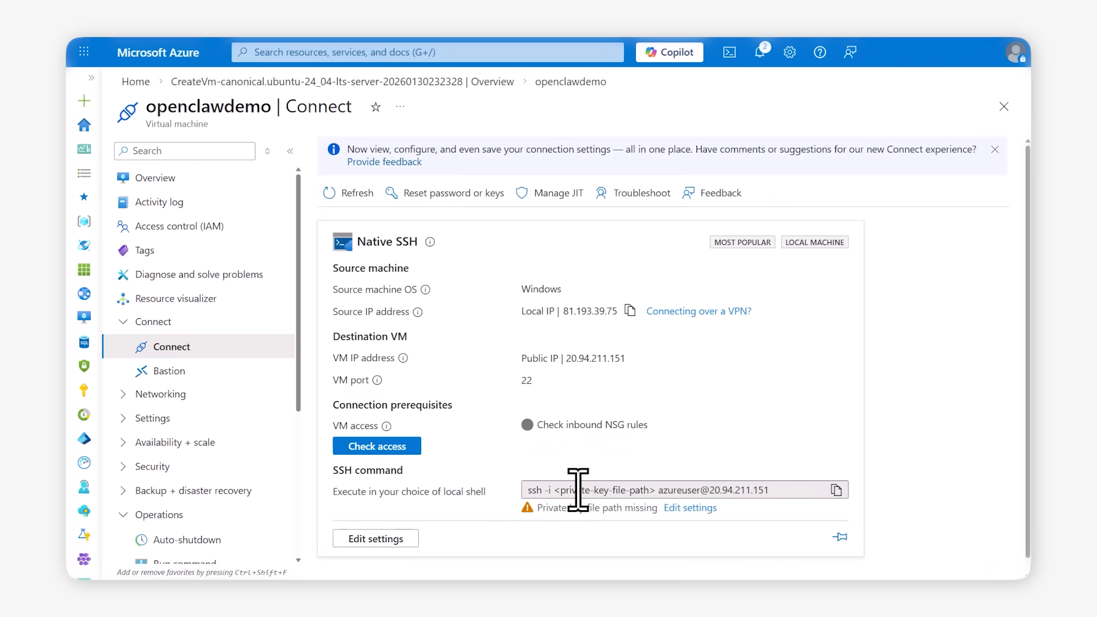
{"action": "left_click", "coordinate": [836, 490]}
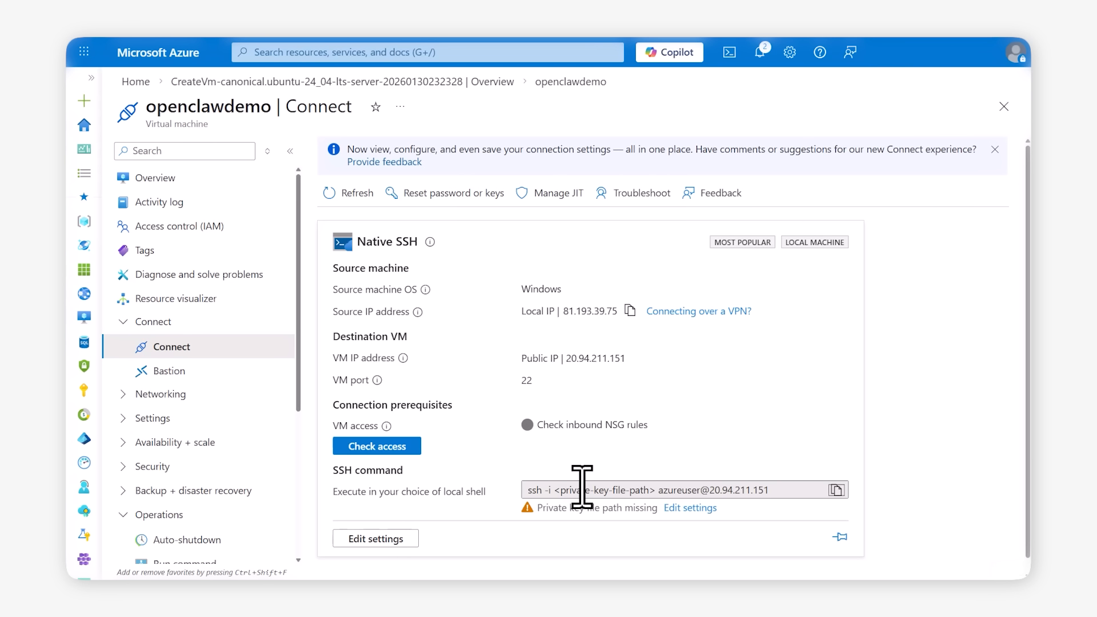
{"action": "key", "text": "alt+Tab"}
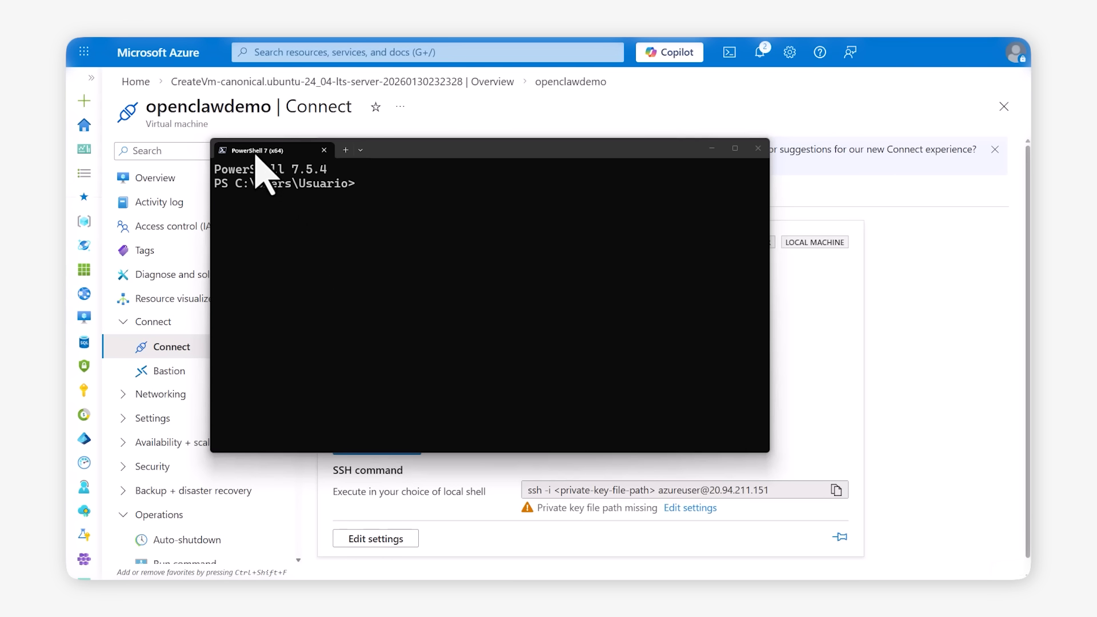
{"action": "left_click", "coordinate": [366, 188]}
{"action": "left_click_drag", "start_coordinate": [402, 150], "coordinate": [533, 123]}
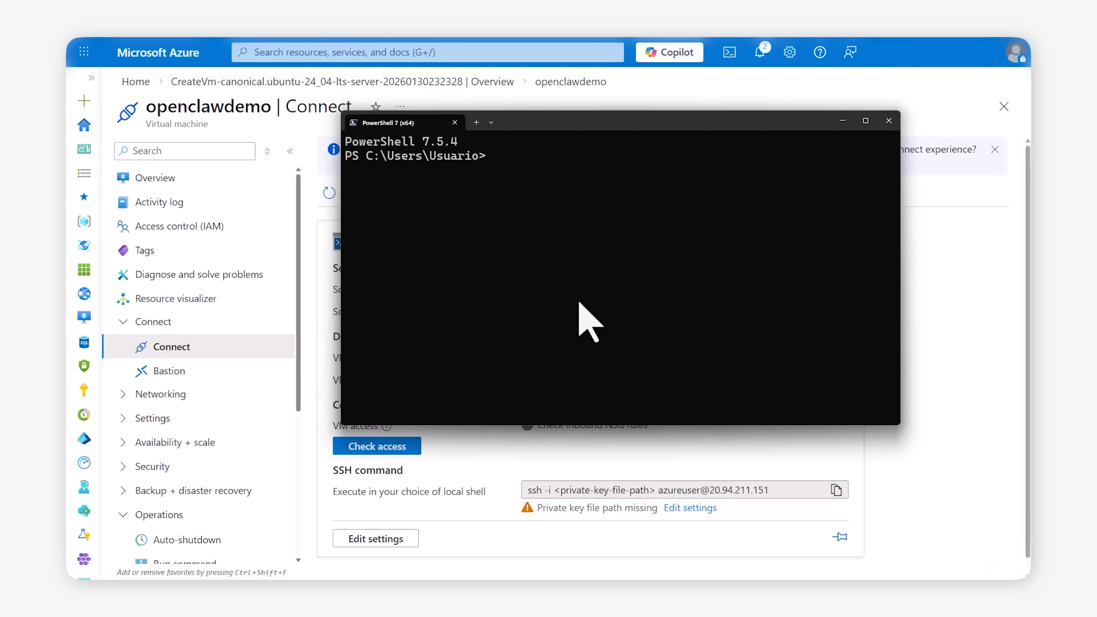
{"action": "type", "text": "ssh -i C:\\Users\\Usuario\\Downloads\\openclawdemo_key.pem azureuser@20.94.211.151"}
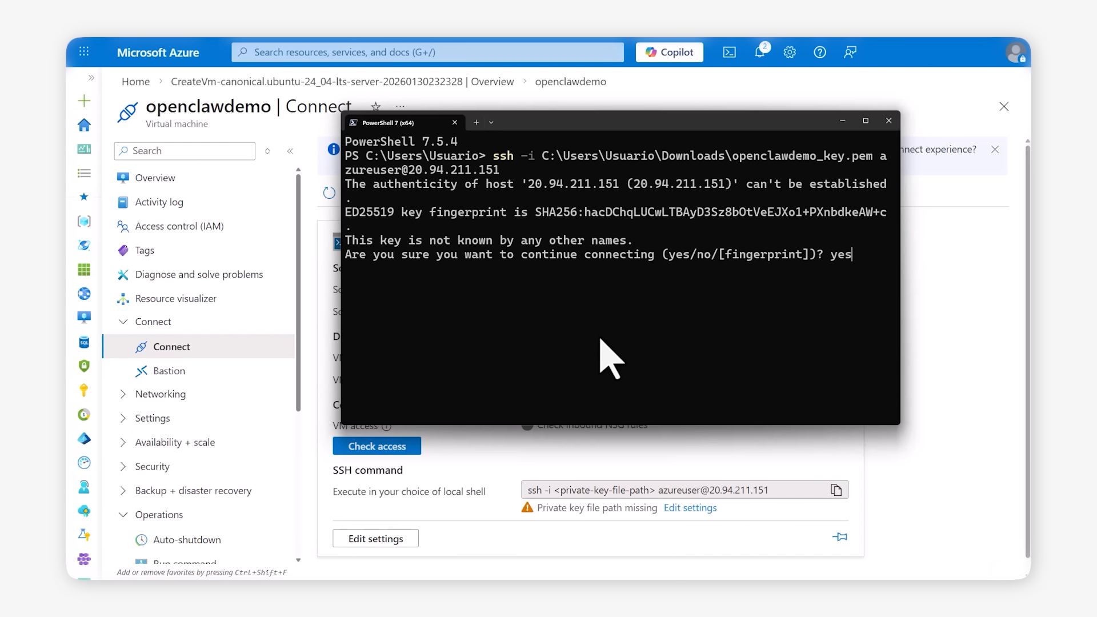
{"action": "key", "text": "Return"}
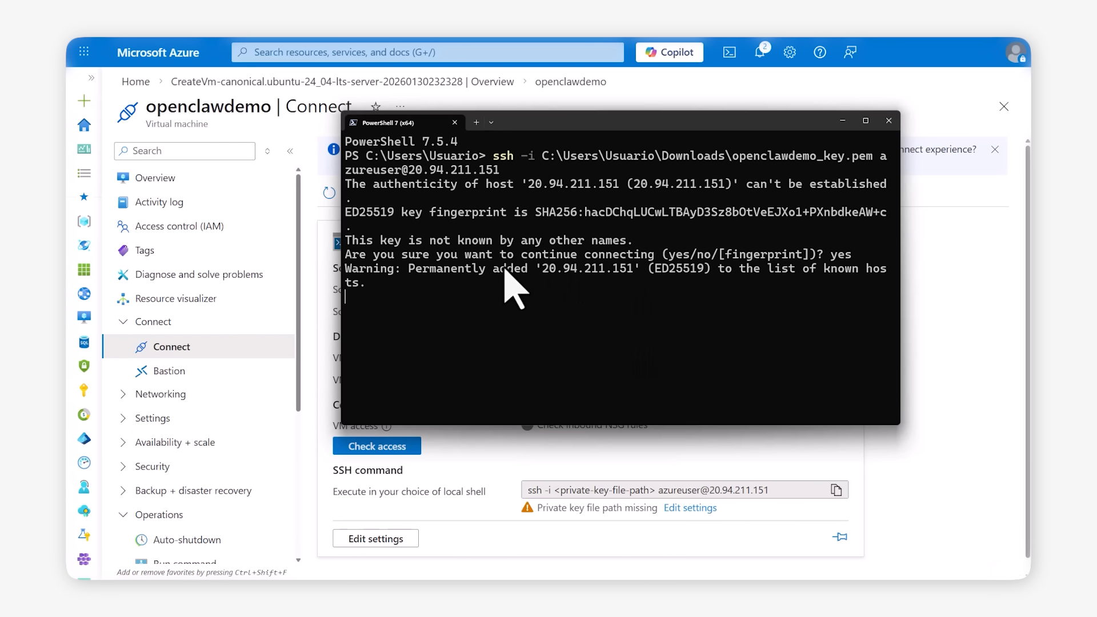
{"action": "double_click", "coordinate": [703, 122]}
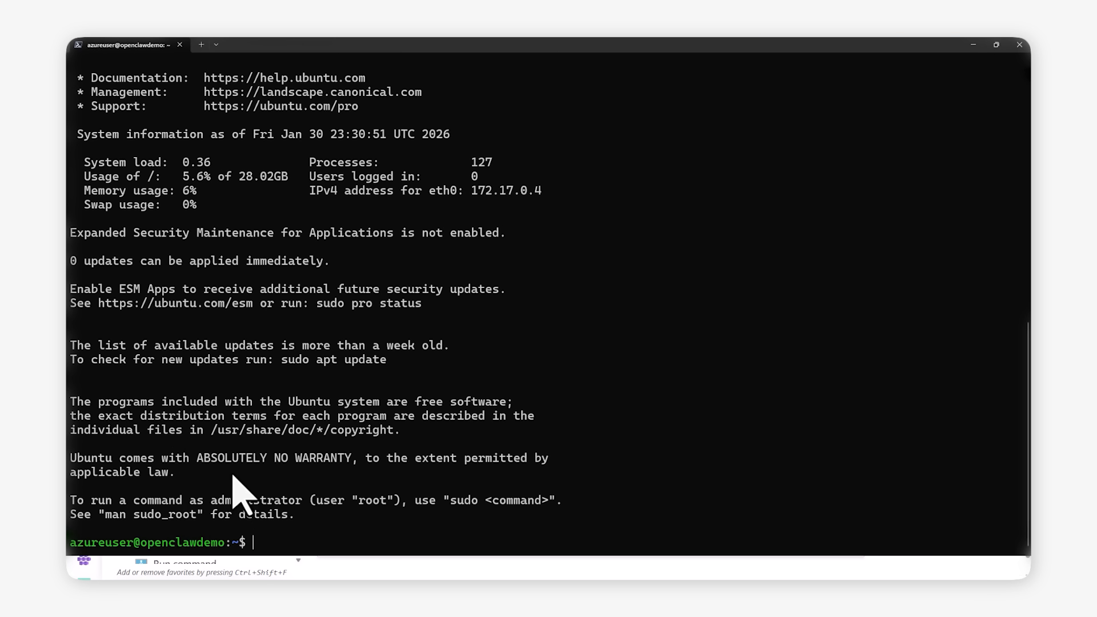